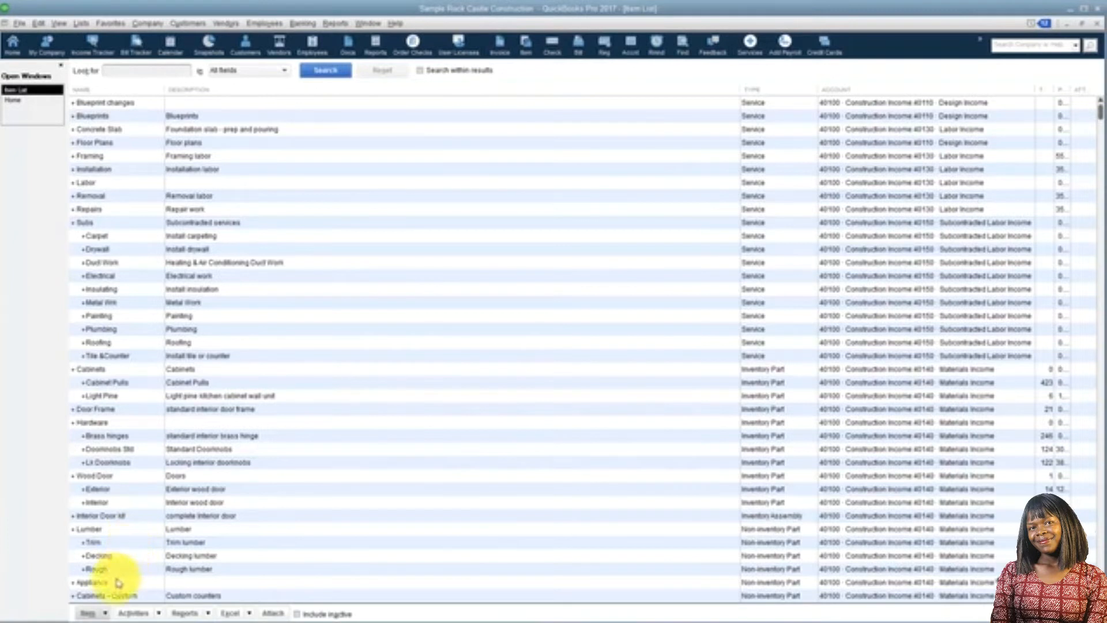
Start a new item of type Service and name it Painting
{"action": "left_click", "coordinate": [105, 613]}
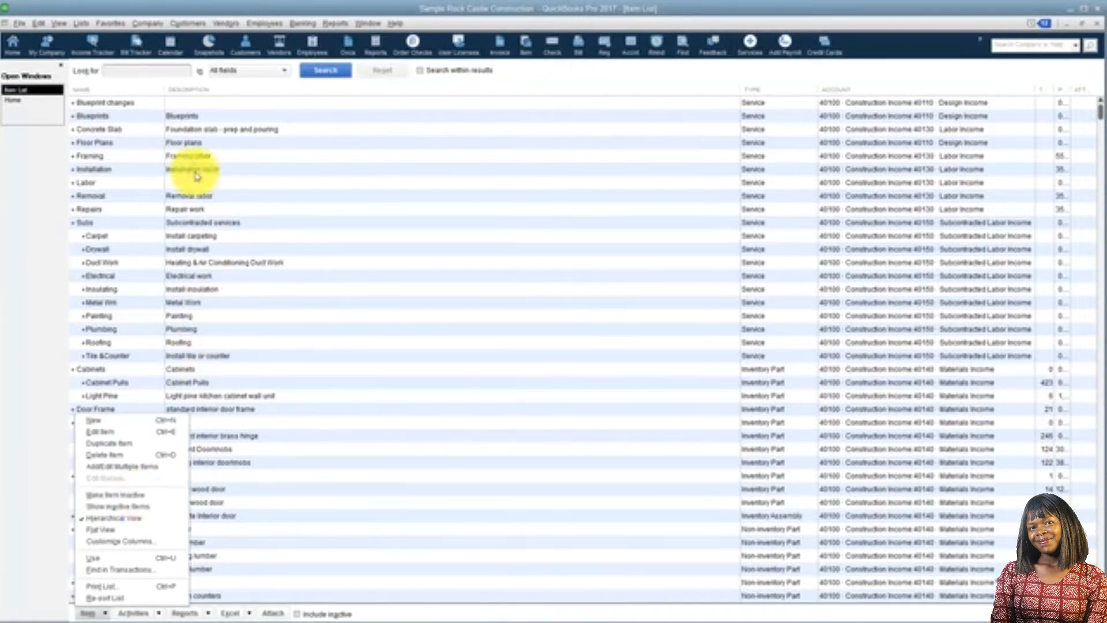
{"action": "right_click", "coordinate": [196, 143]}
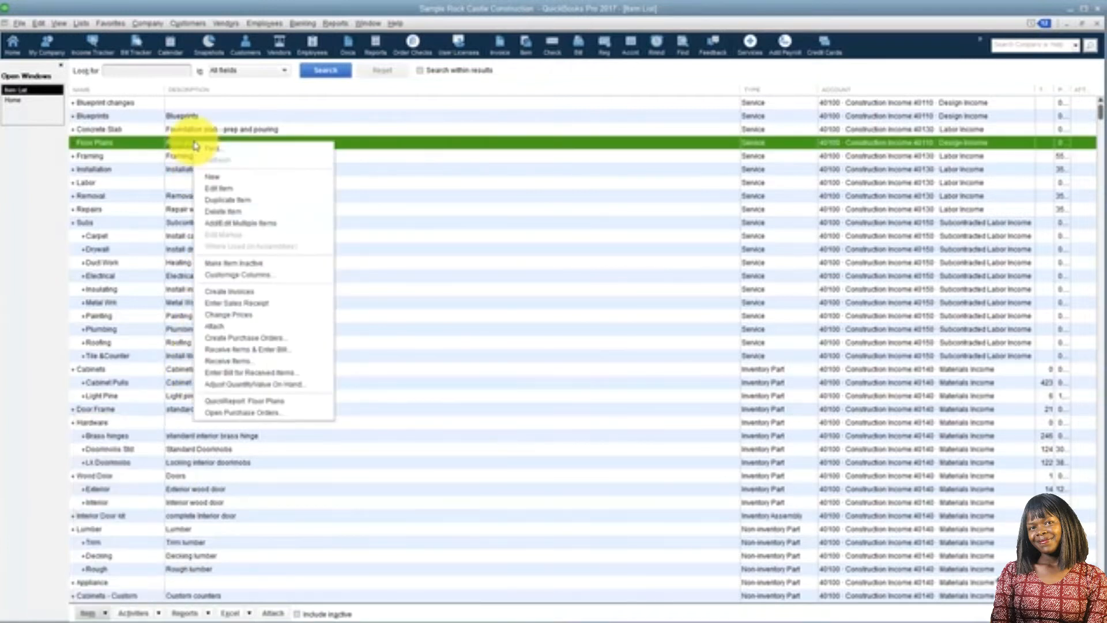
{"action": "left_click", "coordinate": [225, 181]}
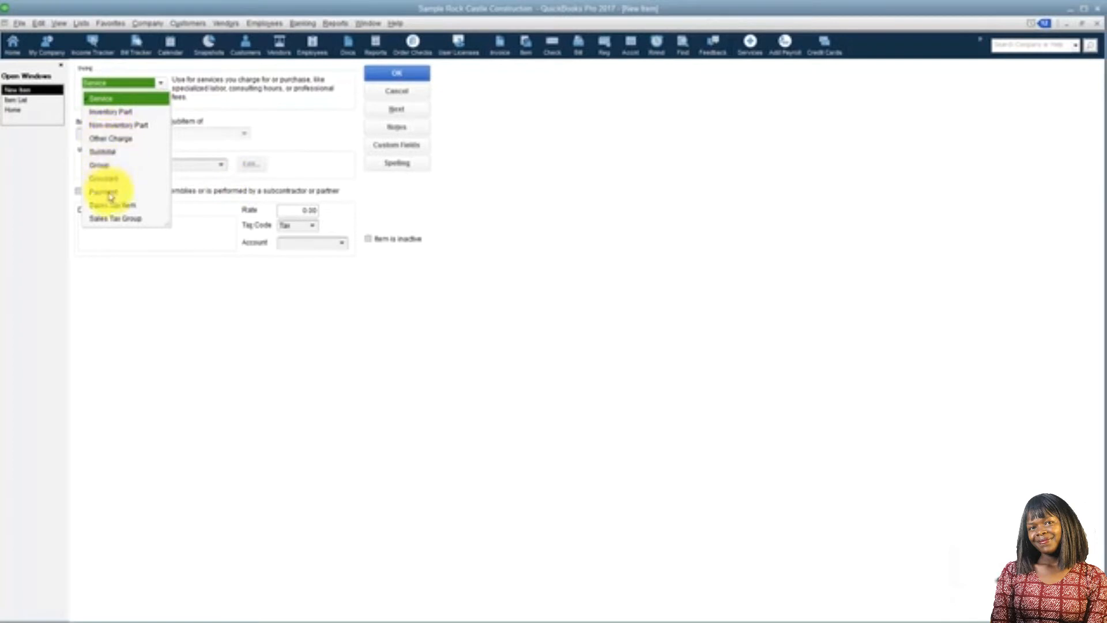
{"action": "left_click", "coordinate": [141, 102]}
{"action": "left_click", "coordinate": [118, 136]}
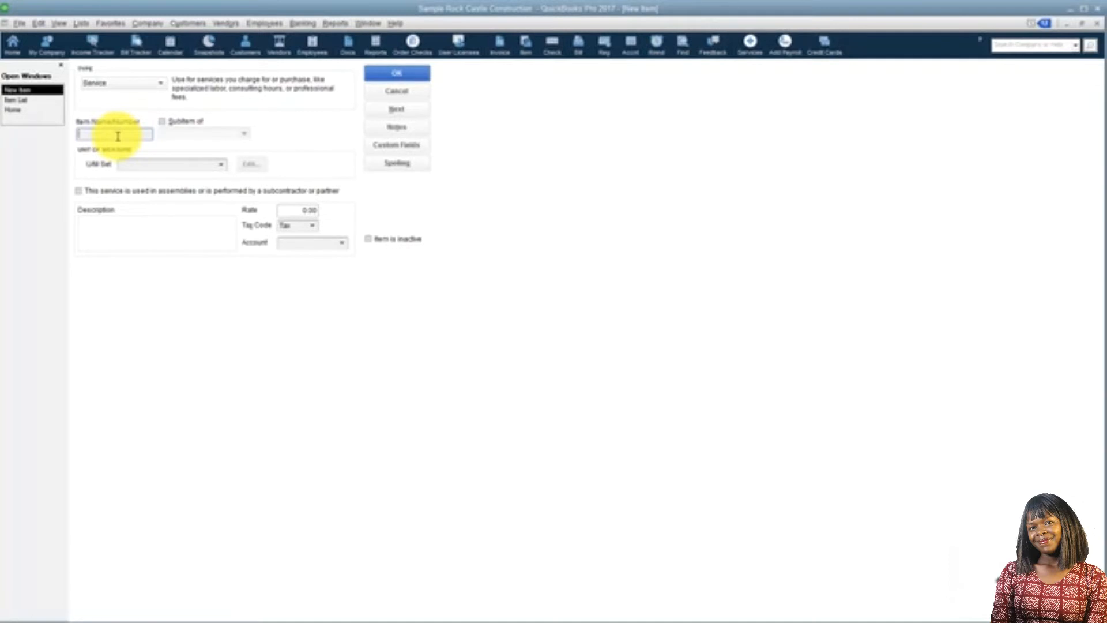
{"action": "type", "text": "Painting"}
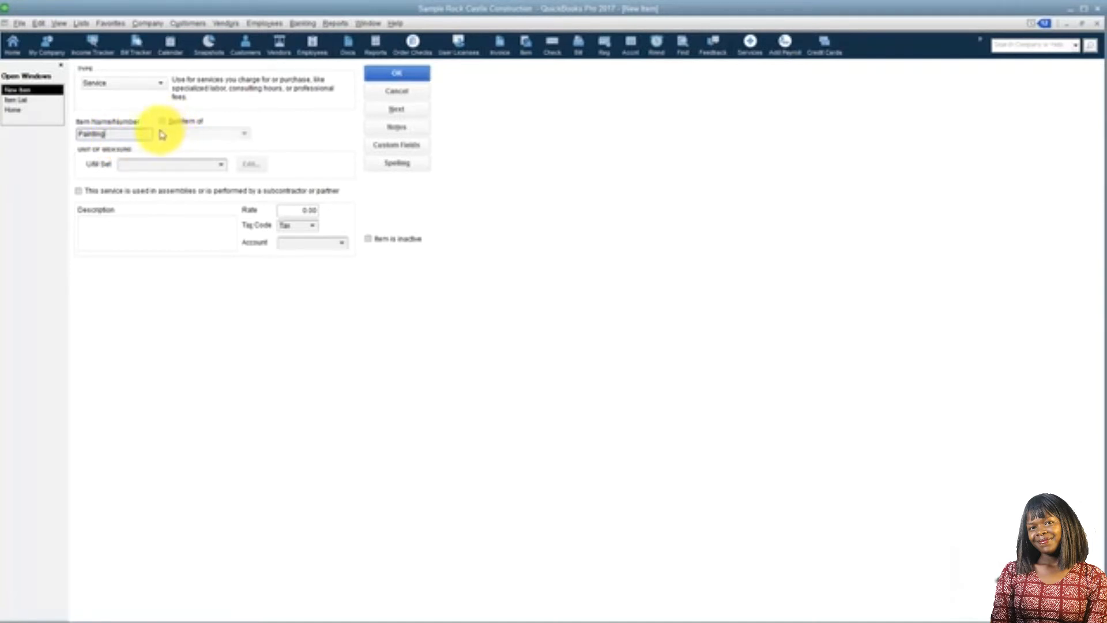
Examine how the Subs item and its Carpet, Drywall and Duct Work subitems are organised in the item list, and return to the new item
{"action": "left_click", "coordinate": [25, 102]}
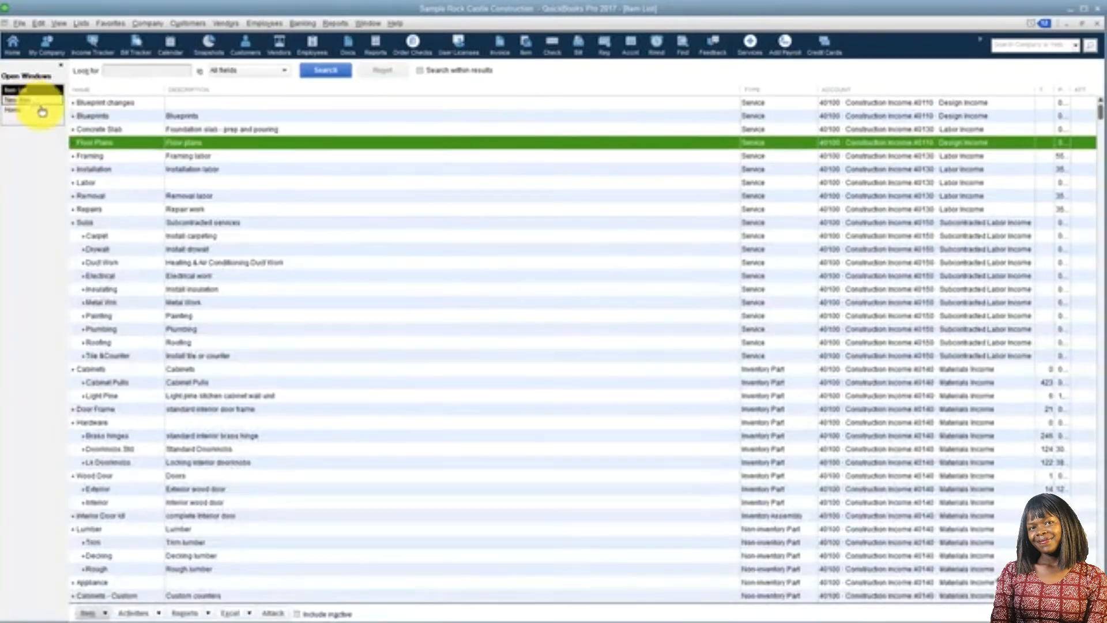
{"action": "left_click", "coordinate": [94, 223]}
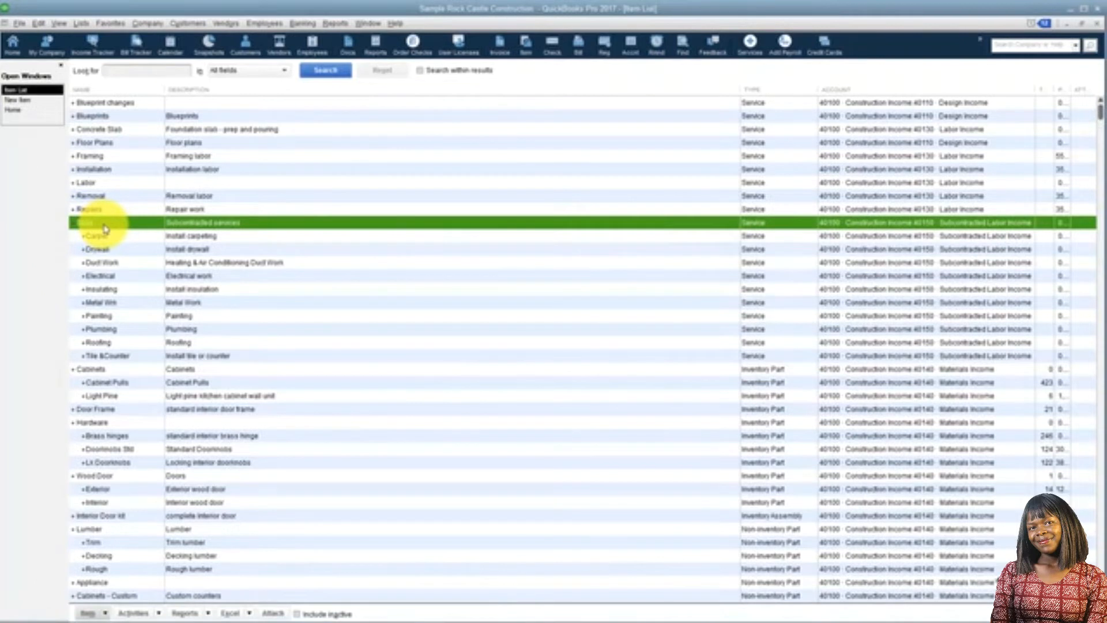
{"action": "left_click", "coordinate": [104, 237]}
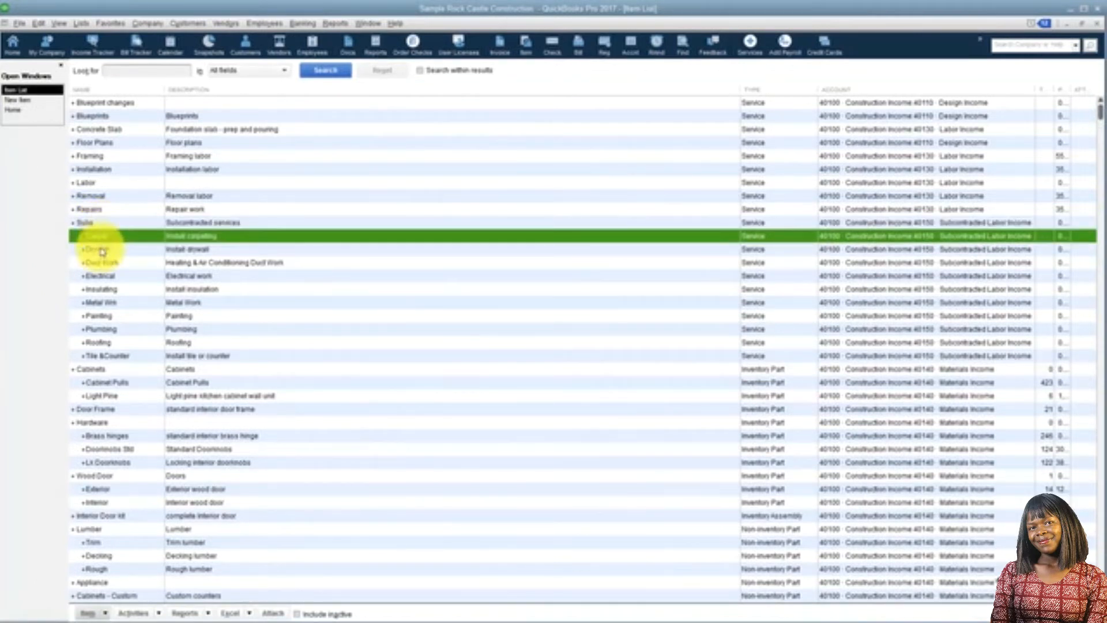
{"action": "left_click", "coordinate": [101, 252]}
{"action": "left_click", "coordinate": [101, 264]}
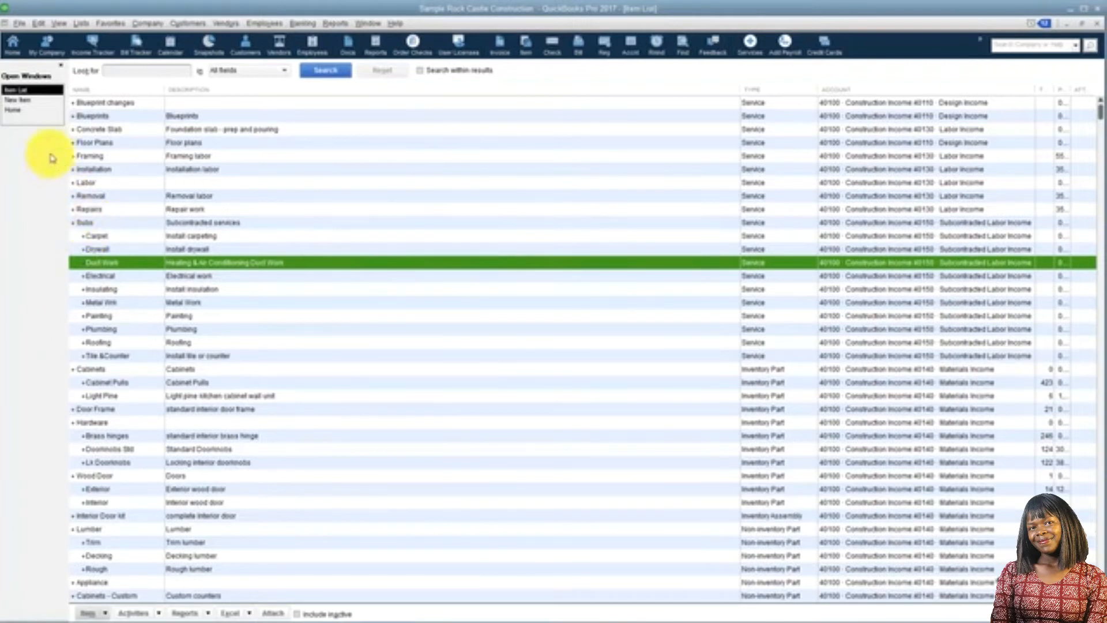
{"action": "left_click", "coordinate": [45, 102]}
{"action": "left_click", "coordinate": [29, 90]}
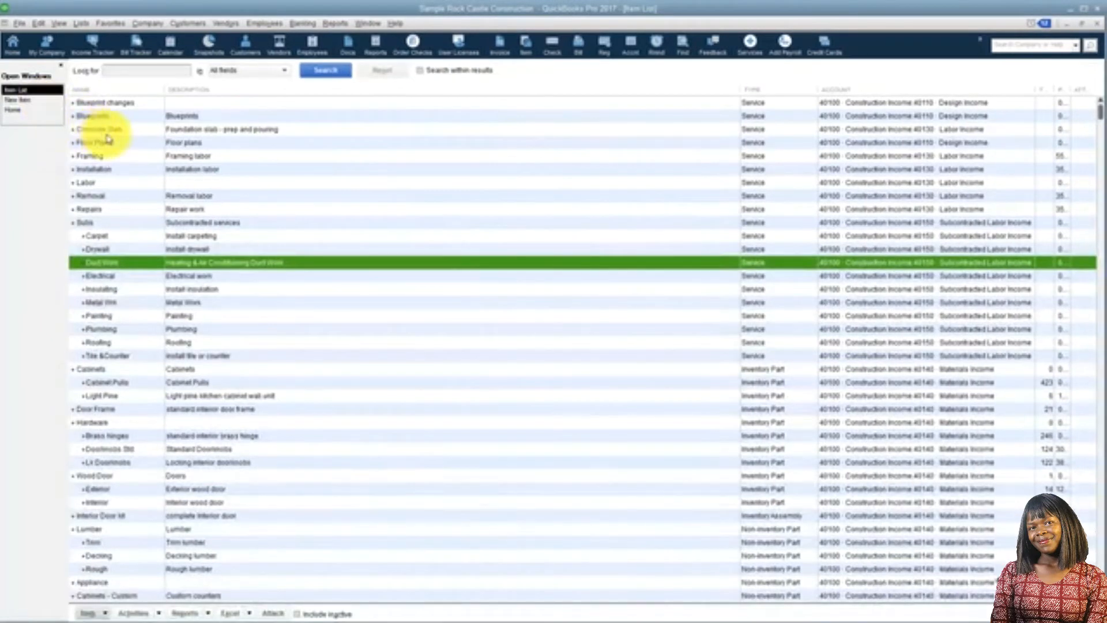
{"action": "left_click", "coordinate": [39, 102]}
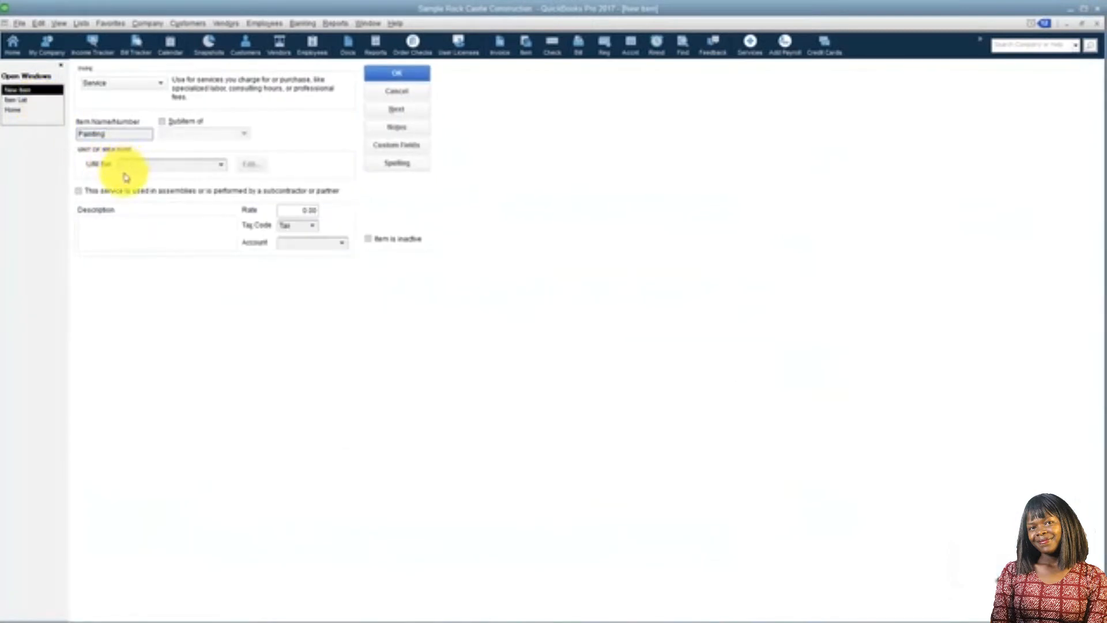
Describe the new service item as Painting and set its rate to 15.00
{"action": "left_click", "coordinate": [122, 233]}
{"action": "type", "text": "Painting"}
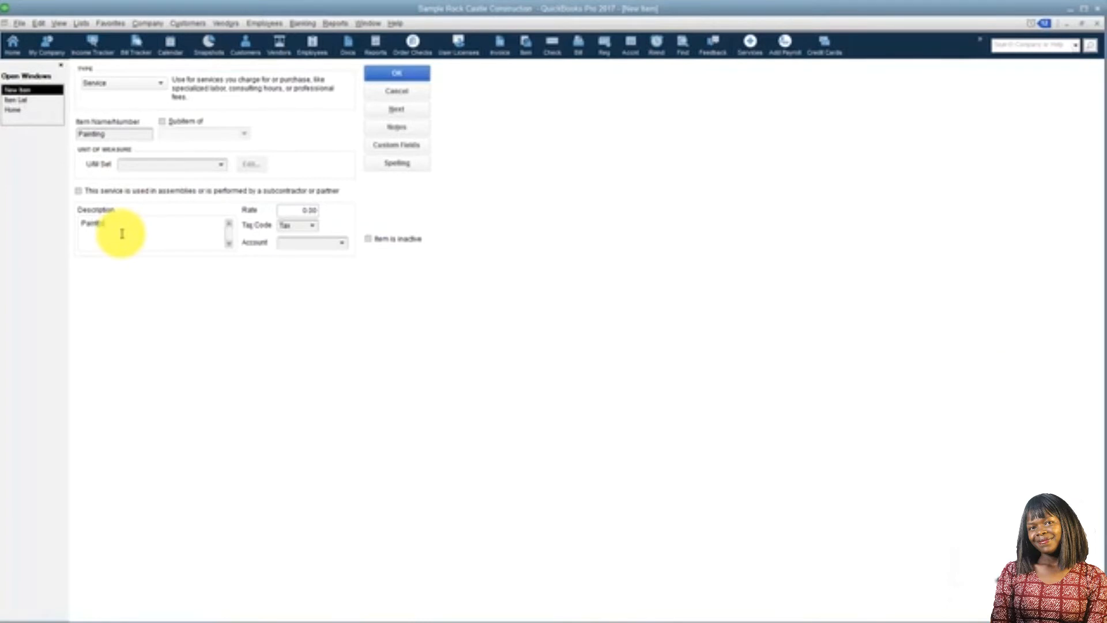
{"action": "left_click", "coordinate": [291, 210]}
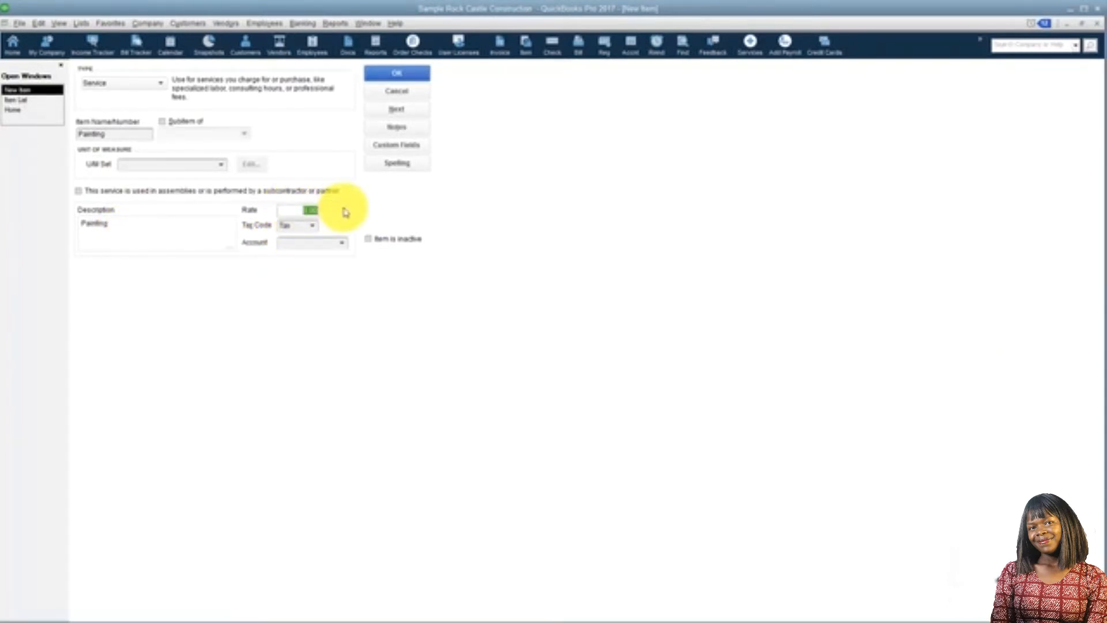
{"action": "type", "text": "15.00"}
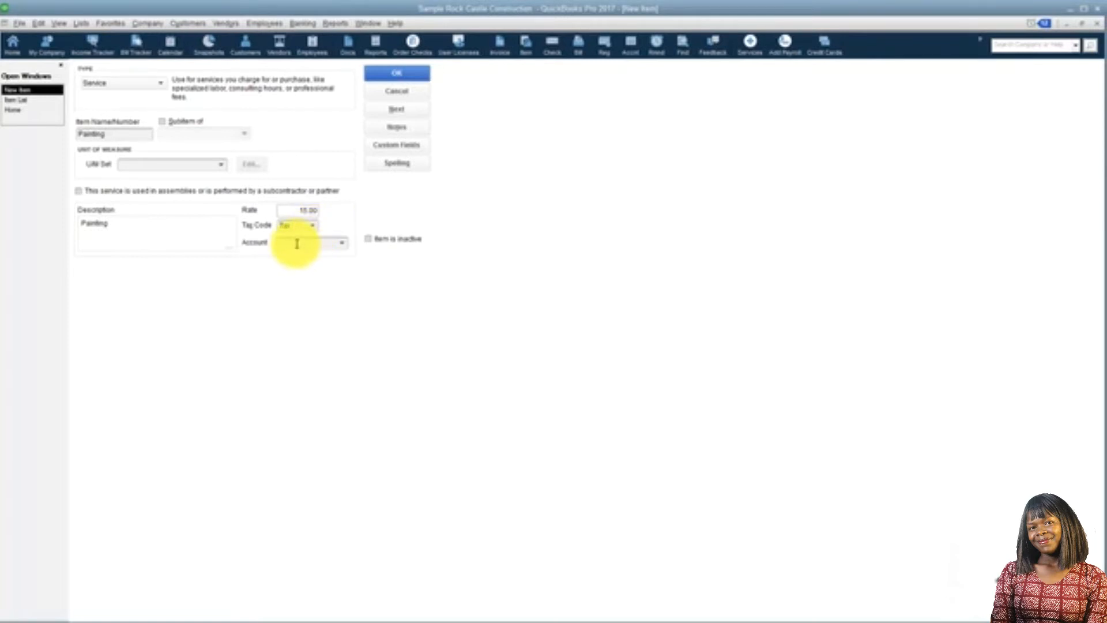
Assign the Painting service to the 40130 Labor Income account and save the item
{"action": "left_click", "coordinate": [325, 242]}
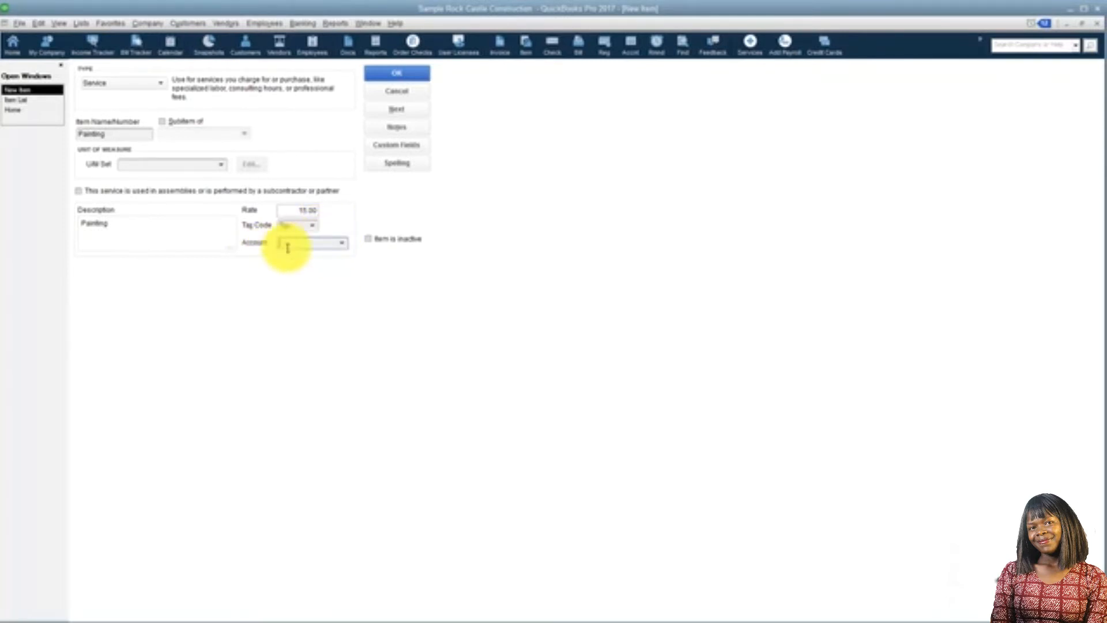
{"action": "left_click", "coordinate": [343, 245]}
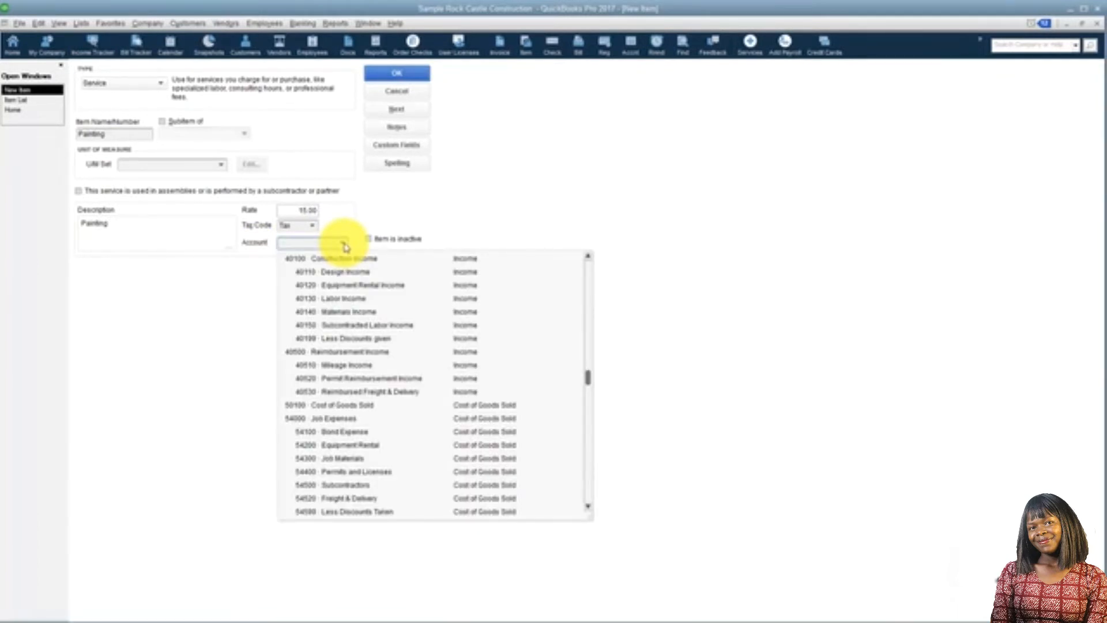
{"action": "left_click", "coordinate": [358, 298]}
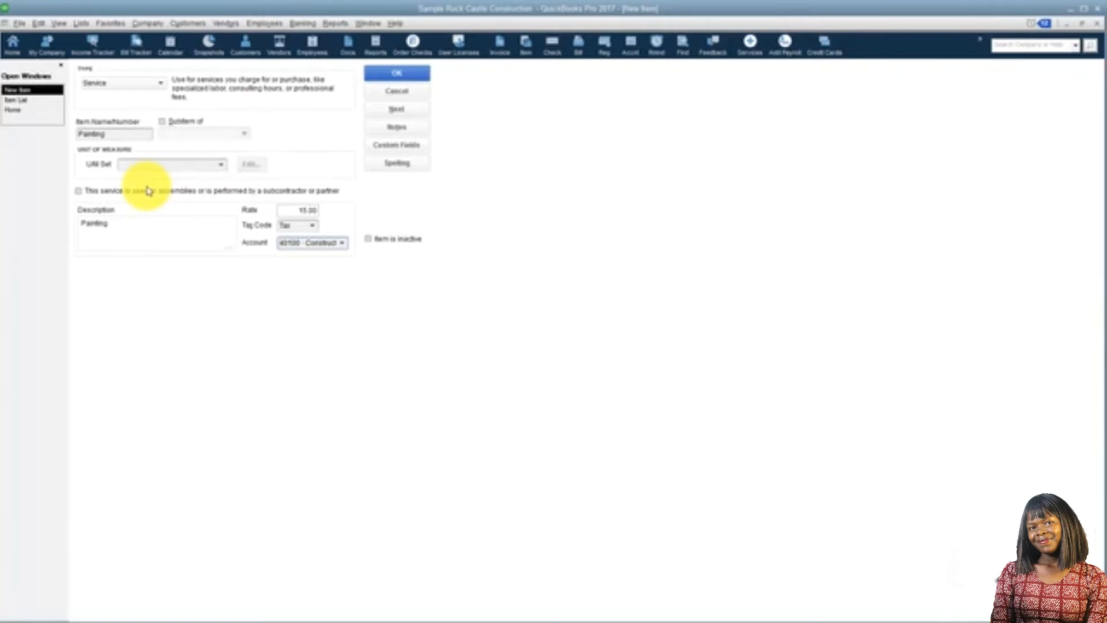
{"action": "left_click", "coordinate": [394, 77]}
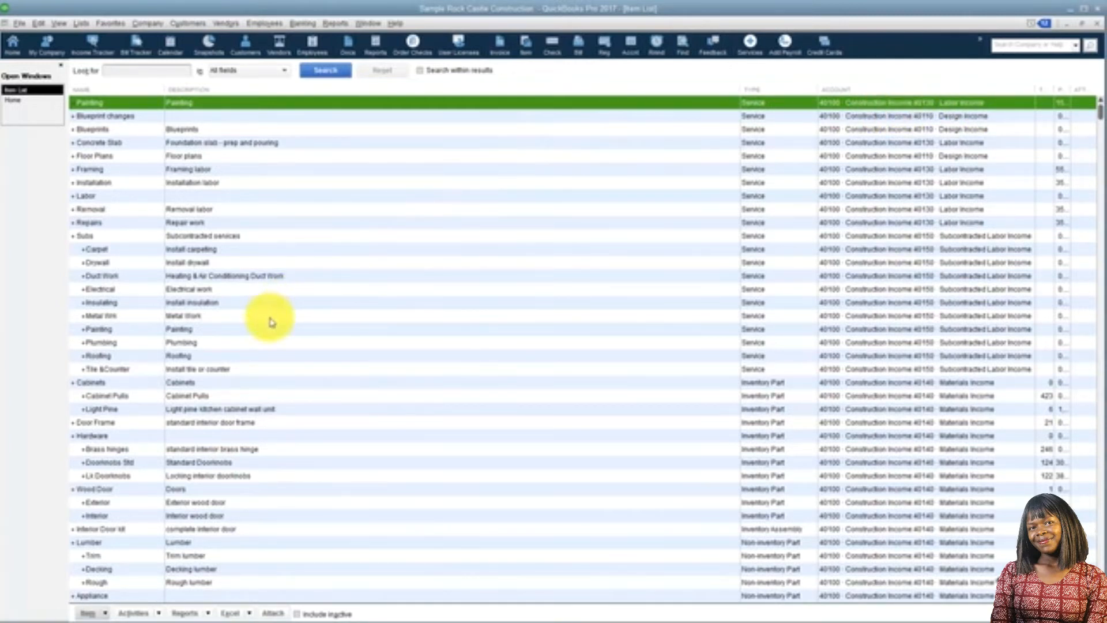
Narrow the Account column in the item list to make room for the full Total and Price columns
{"action": "left_click", "coordinate": [249, 395]}
{"action": "scroll", "coordinate": [1091, 225], "scroll_direction": "down", "scroll_amount": 3}
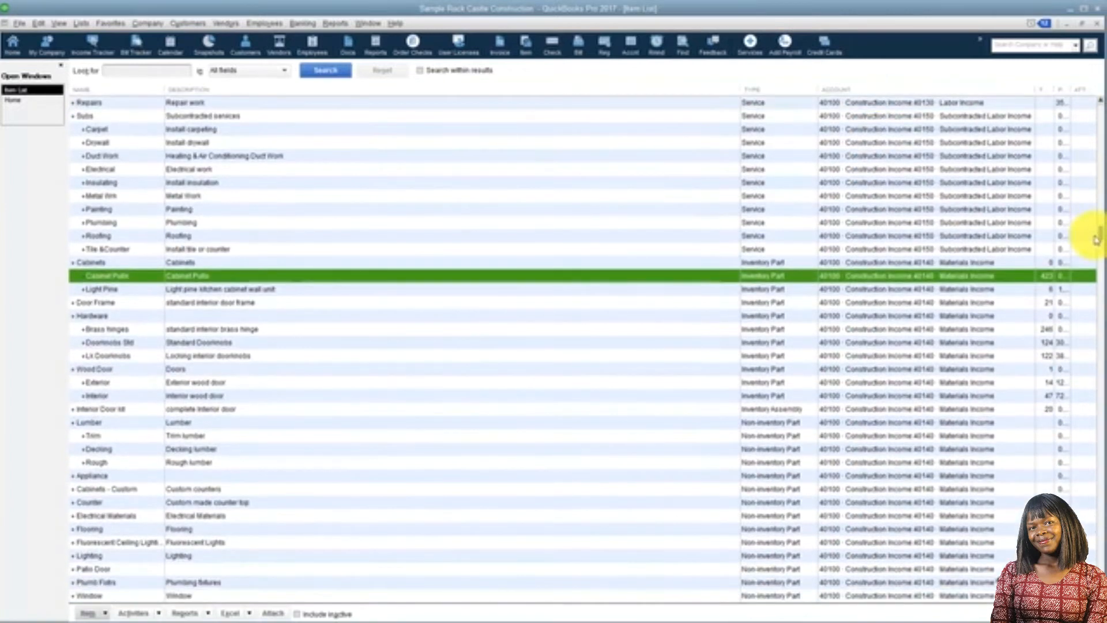
{"action": "left_click_drag", "start_coordinate": [1034, 90], "coordinate": [982, 95]}
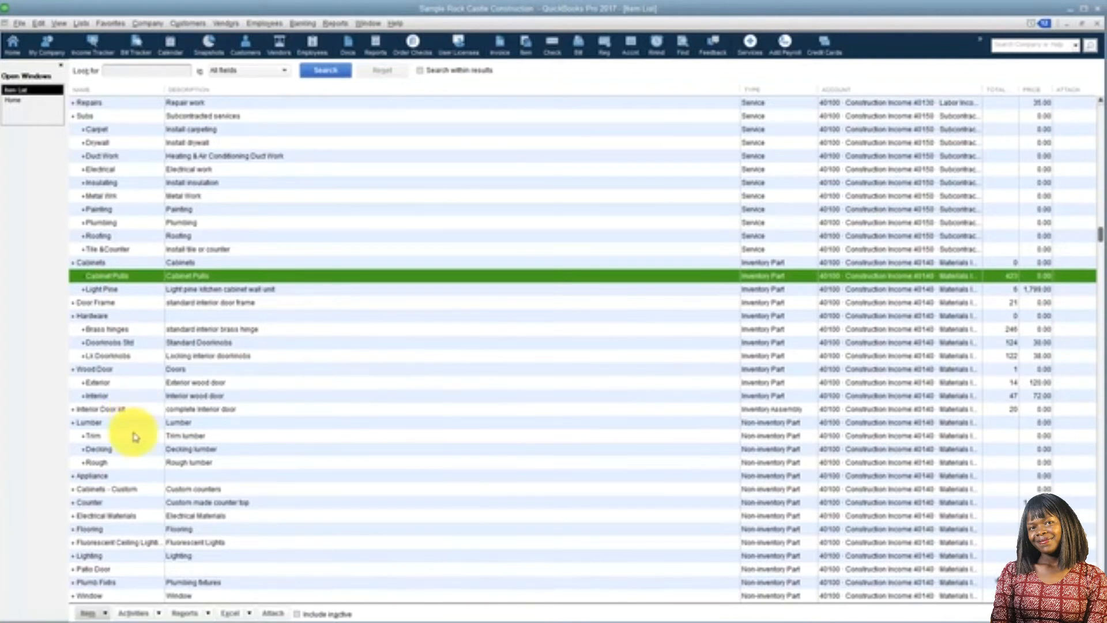
Start a new item of type Inventory Part and name it Screen Door
{"action": "right_click", "coordinate": [139, 278]}
{"action": "left_click", "coordinate": [154, 311]}
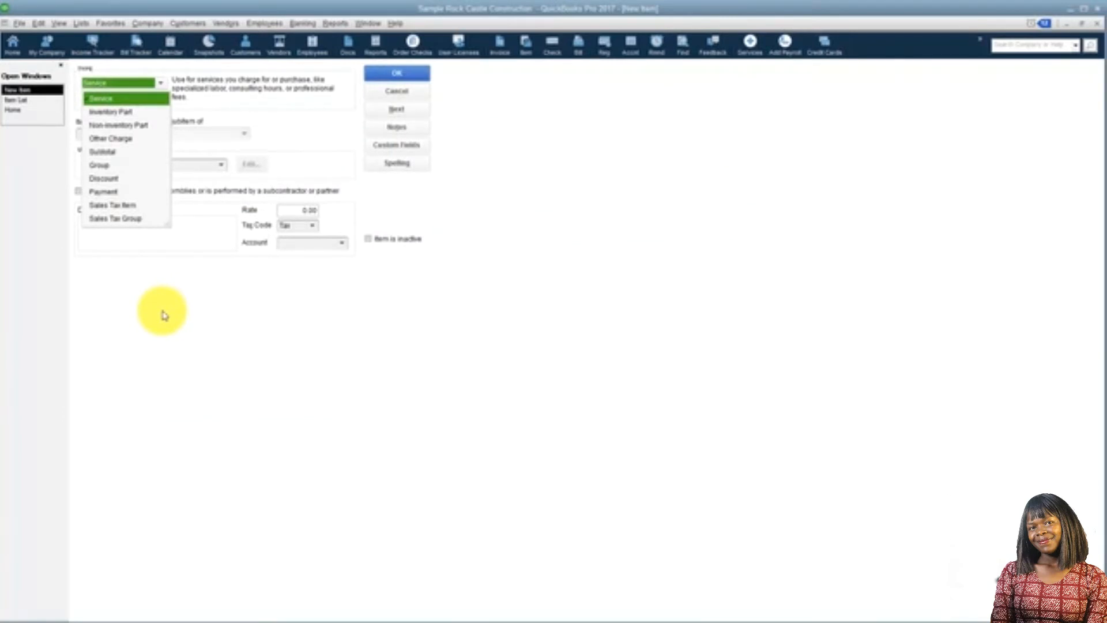
{"action": "left_click", "coordinate": [131, 118]}
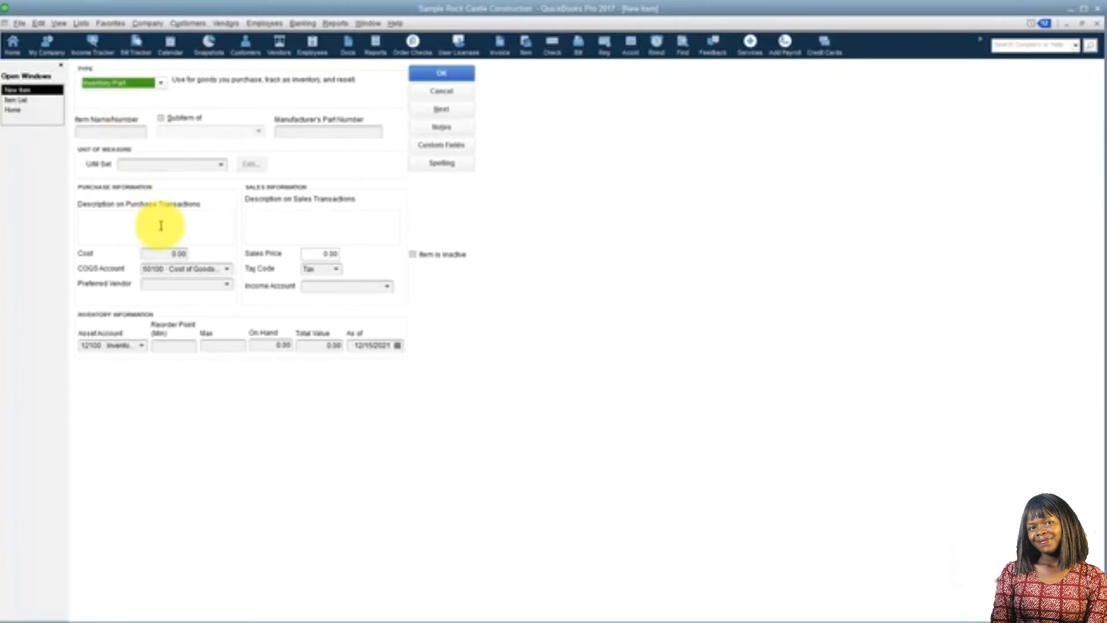
{"action": "left_click", "coordinate": [109, 131]}
{"action": "type", "text": "Screen Door"}
{"action": "key", "text": "Tab"}
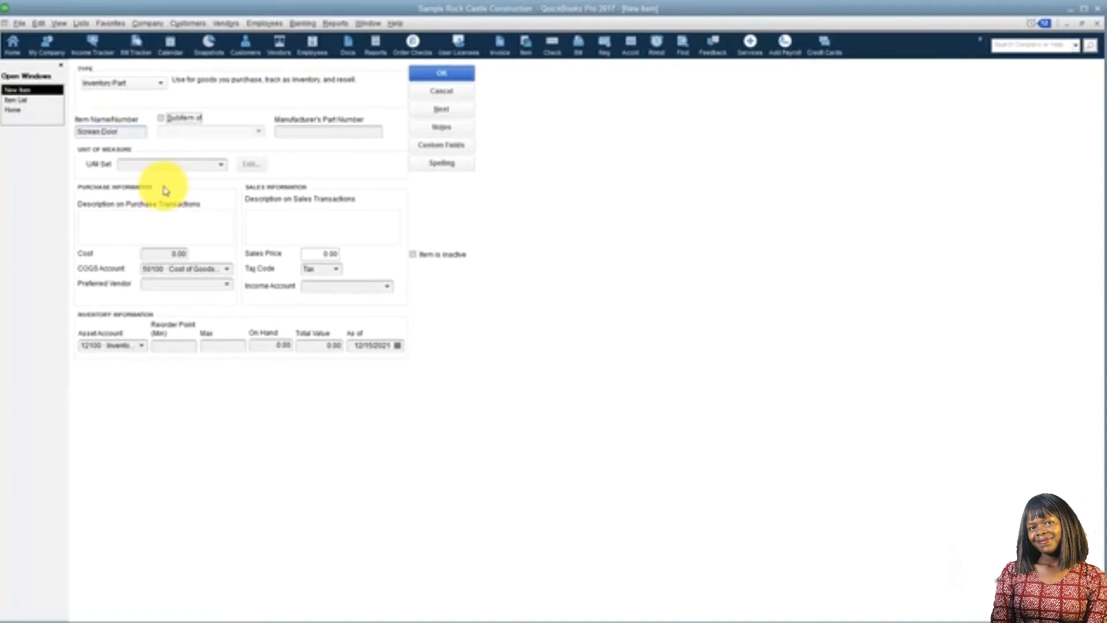
{"action": "left_click", "coordinate": [286, 132]}
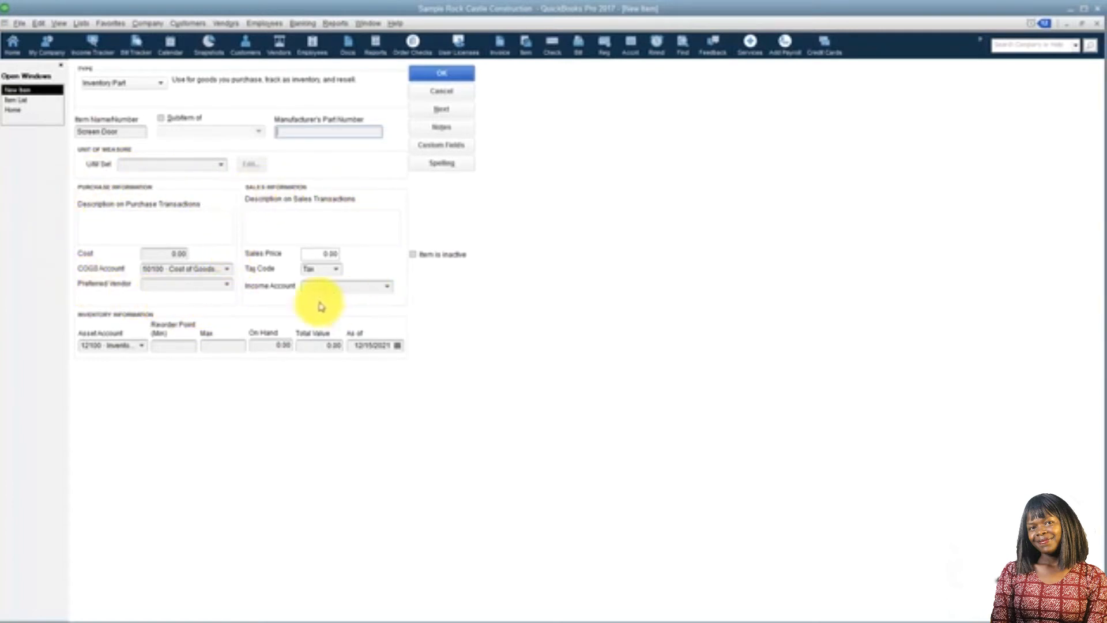
Enter Silver Screen Door as the item's description for purchase and sales transactions
{"action": "left_click", "coordinate": [176, 226]}
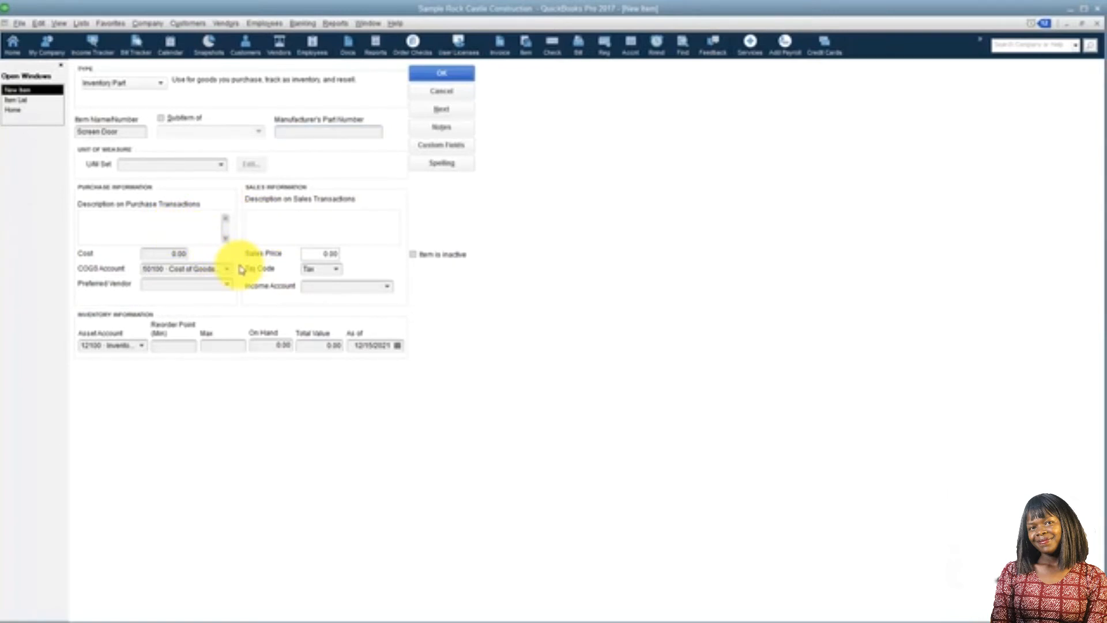
{"action": "type", "text": "Silver Screen Door"}
{"action": "key", "text": "Tab"}
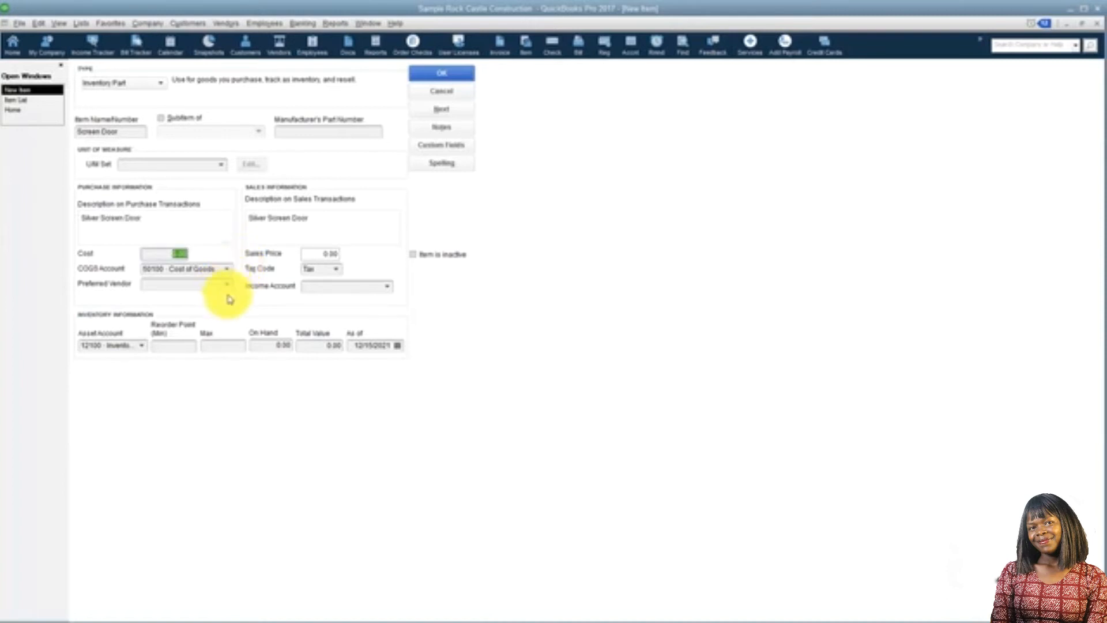
{"action": "left_click", "coordinate": [310, 218]}
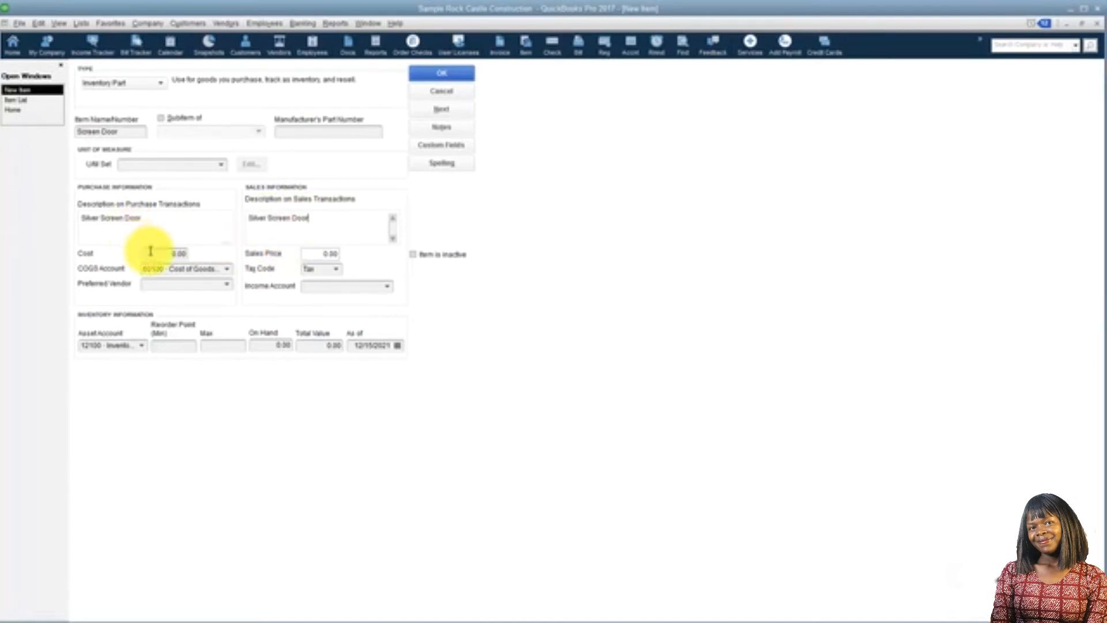
Set the screen door's cost to 50.00 and its sales price to 125.00
{"action": "left_click_drag", "start_coordinate": [153, 254], "coordinate": [217, 259]}
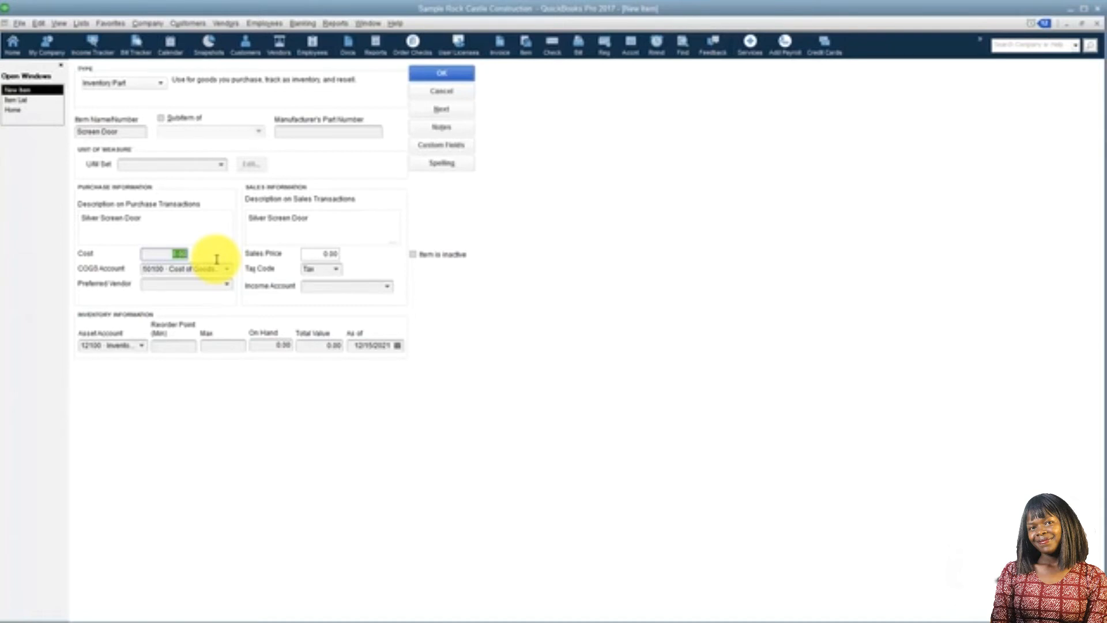
{"action": "type", "text": "50.00"}
{"action": "key", "text": "Tab"}
{"action": "left_click_drag", "start_coordinate": [308, 252], "coordinate": [389, 262]}
{"action": "type", "text": "125.00"}
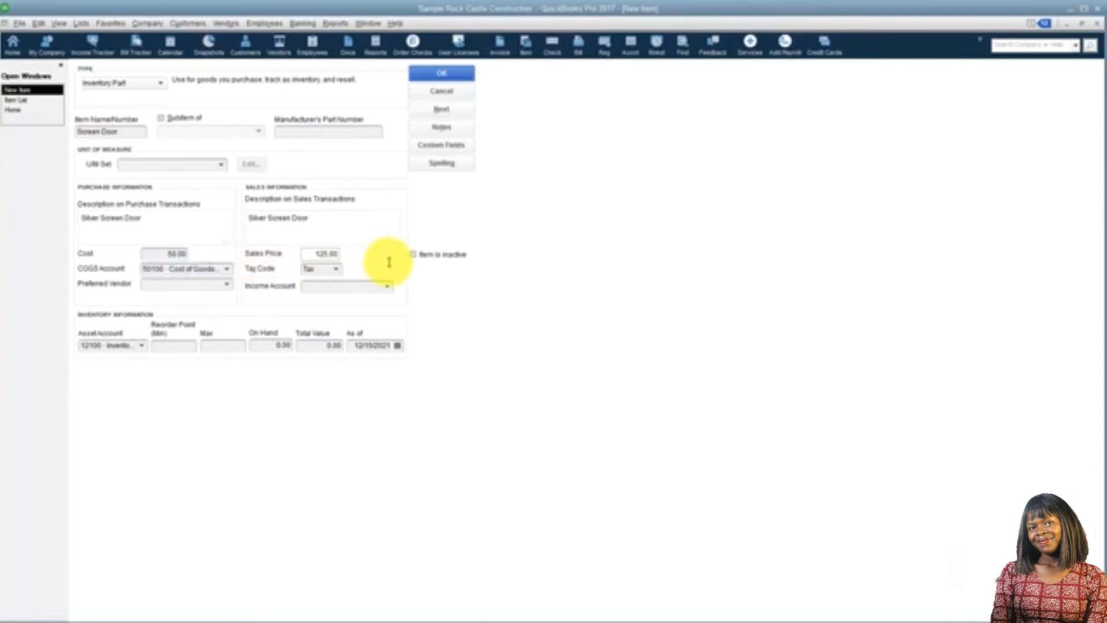
{"action": "key", "text": "Tab"}
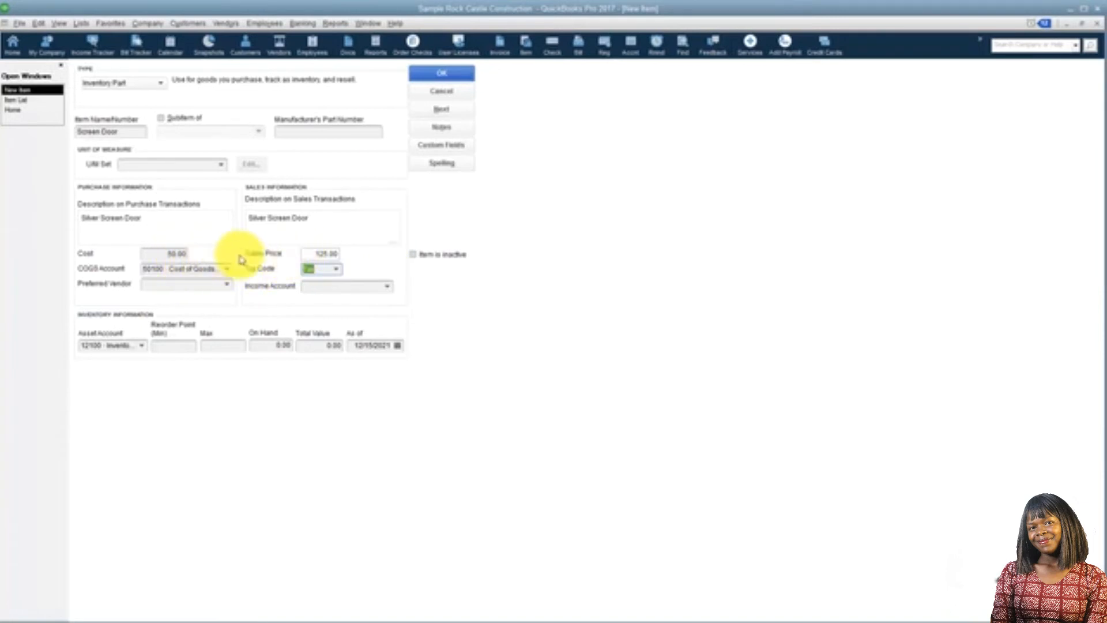
Assign the screen door's sales to the 40140 Materials Income account
{"action": "left_click", "coordinate": [308, 267]}
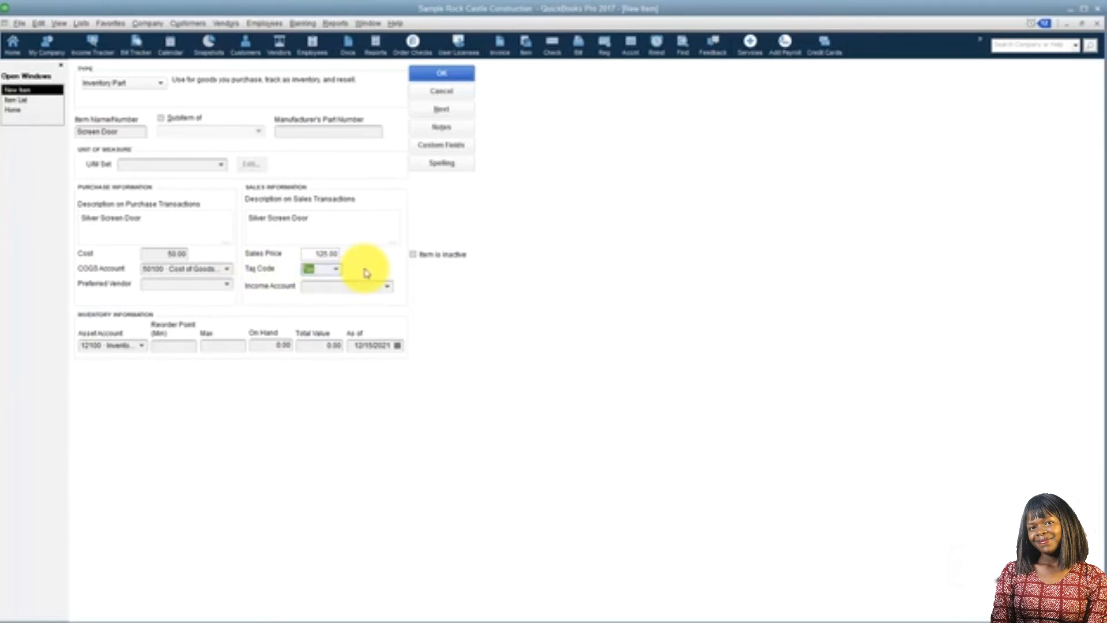
{"action": "left_click", "coordinate": [386, 289]}
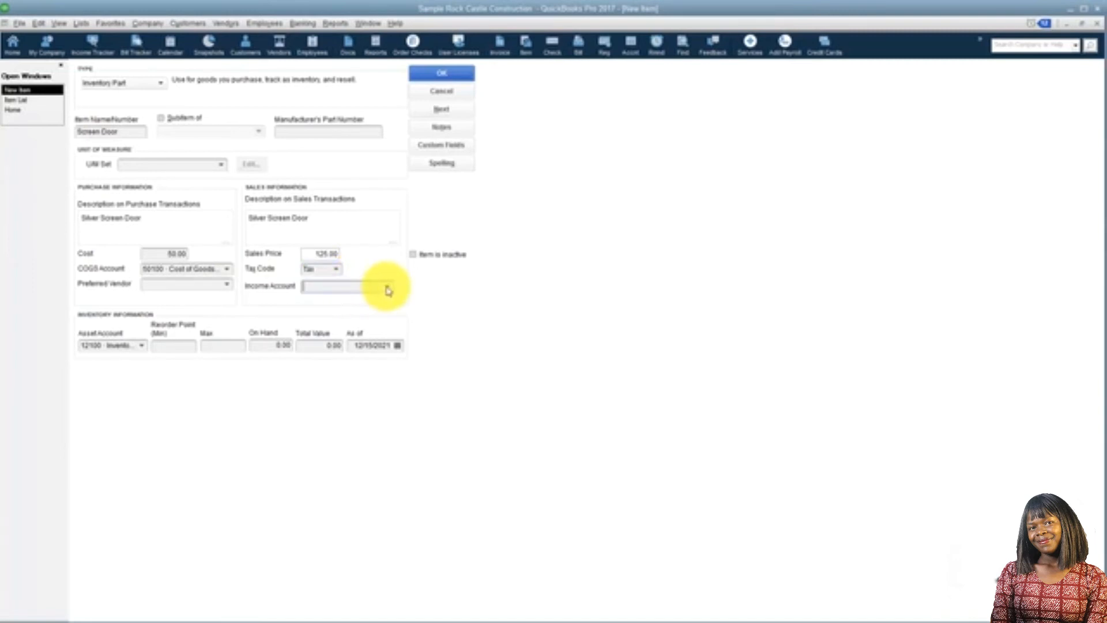
{"action": "left_click", "coordinate": [386, 287]}
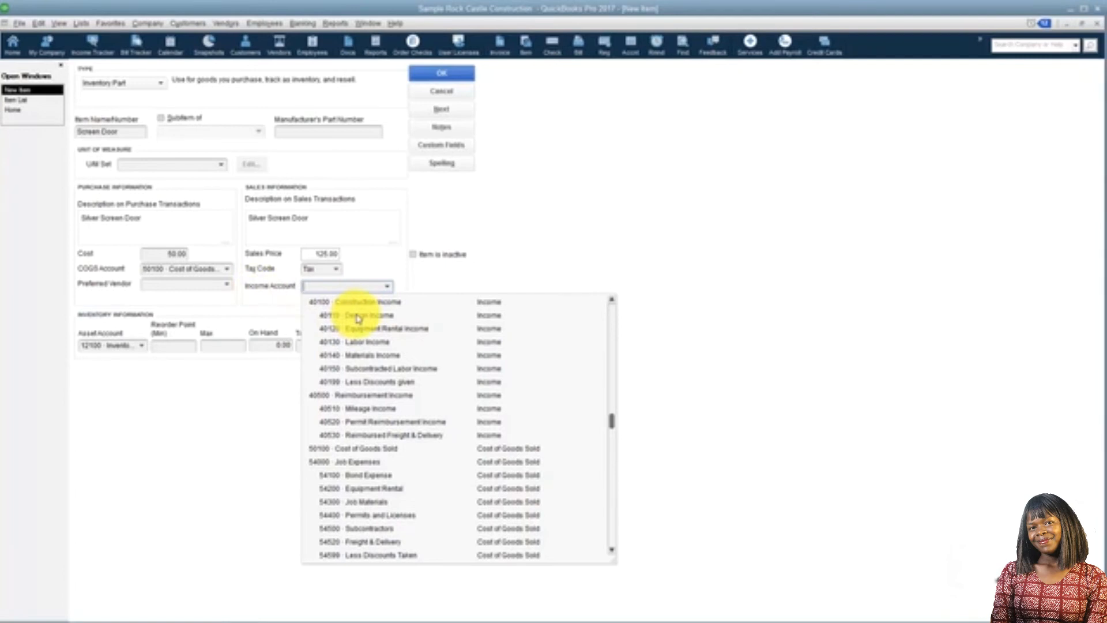
{"action": "left_click", "coordinate": [373, 357]}
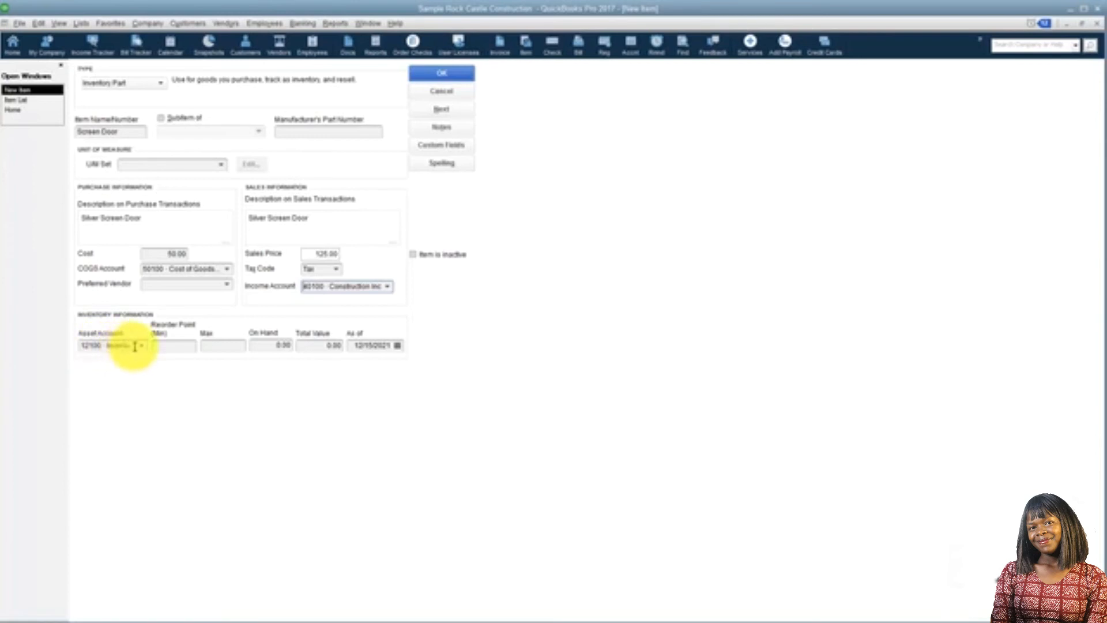
Set the screen door's minimum reorder point to 2, maximum to 10 and quantity on hand to 1
{"action": "left_click", "coordinate": [172, 346]}
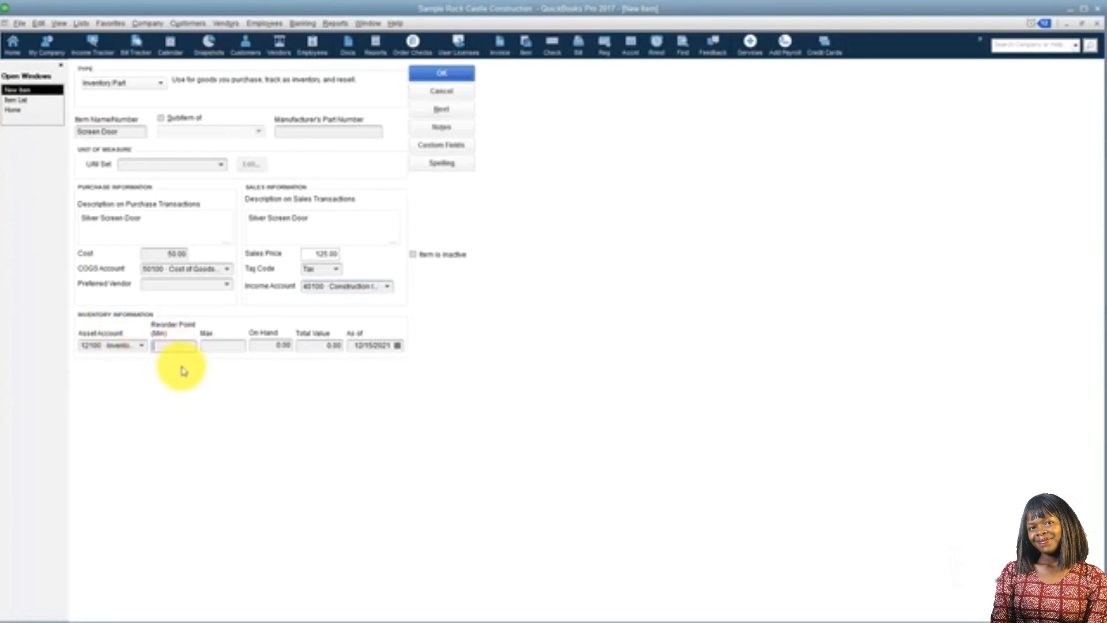
{"action": "type", "text": "2"}
{"action": "key", "text": "Tab"}
{"action": "type", "text": "10"}
{"action": "key", "text": "Tab"}
{"action": "type", "text": "1"}
{"action": "key", "text": "Tab"}
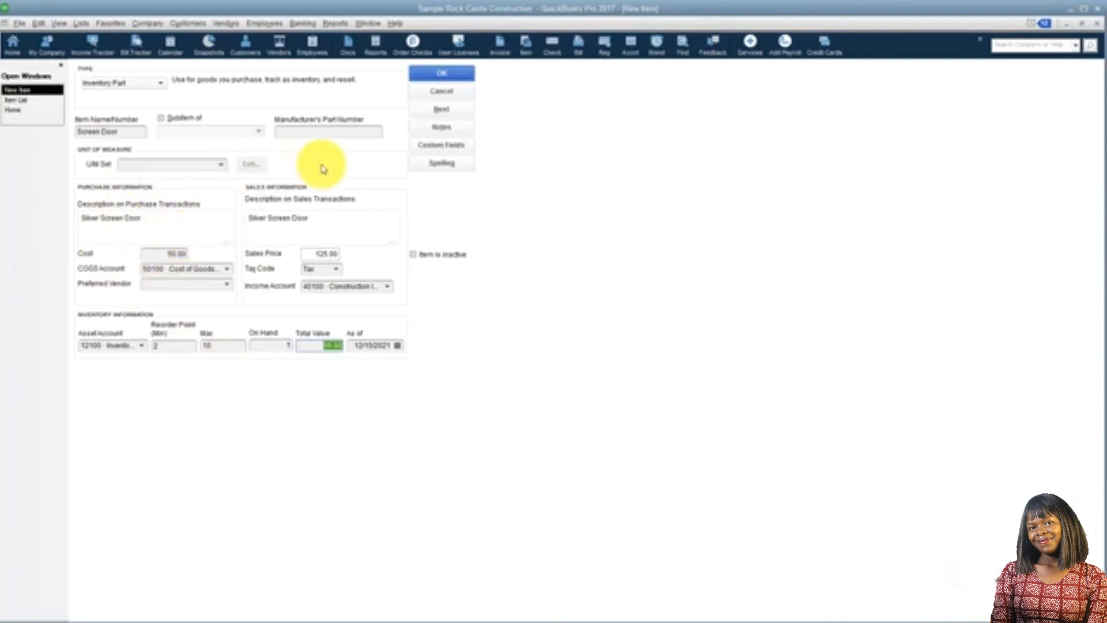
Check the screen door's cost and sales price, and save the inventory item
{"action": "left_click", "coordinate": [157, 254]}
{"action": "left_click", "coordinate": [316, 254]}
{"action": "double_click", "coordinate": [359, 254]}
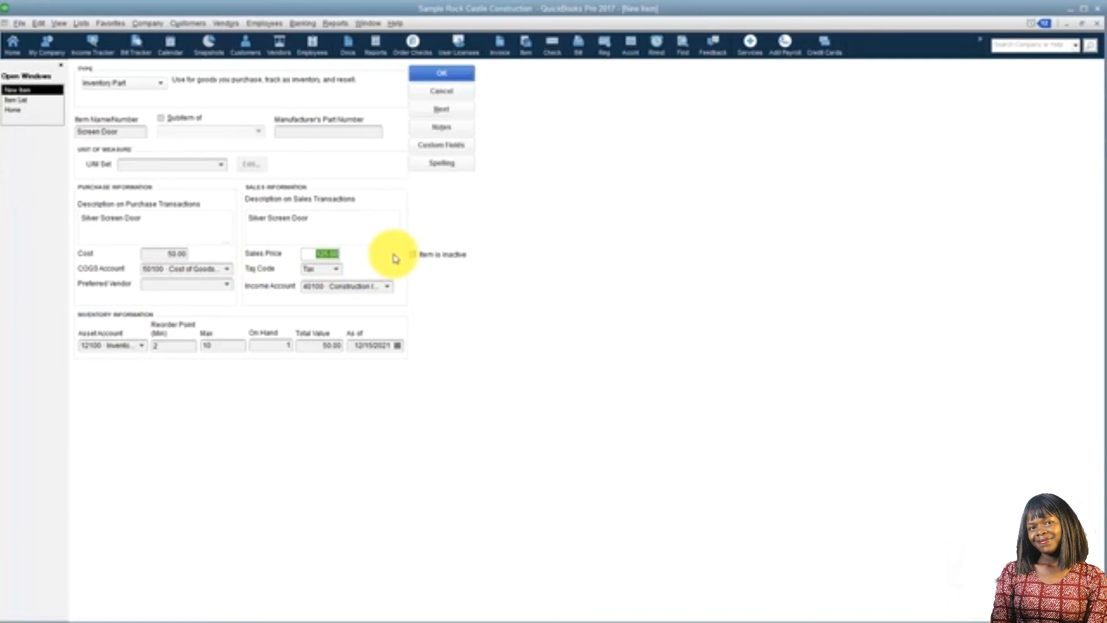
{"action": "left_click", "coordinate": [443, 74]}
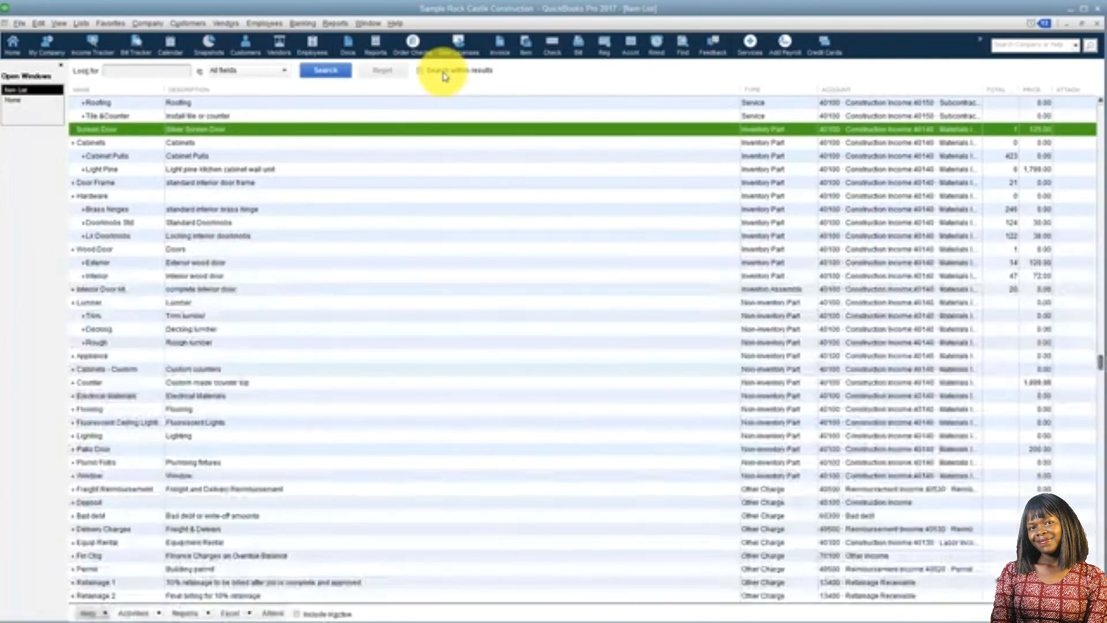